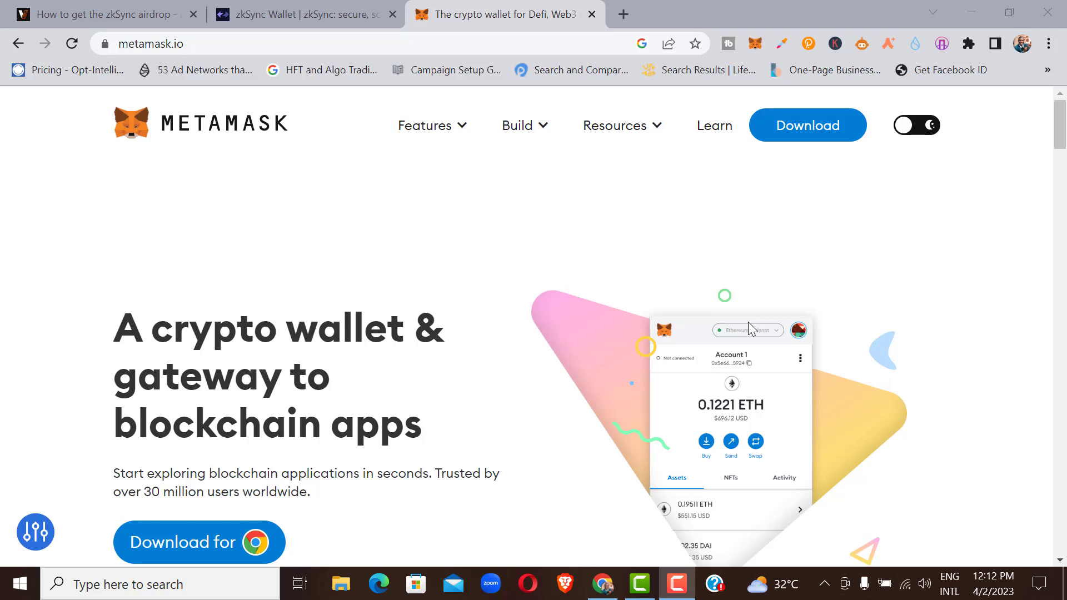
- Switch to the zkSync Wallet tab at lite.zksync.io
{"action": "left_click", "coordinate": [300, 11]}
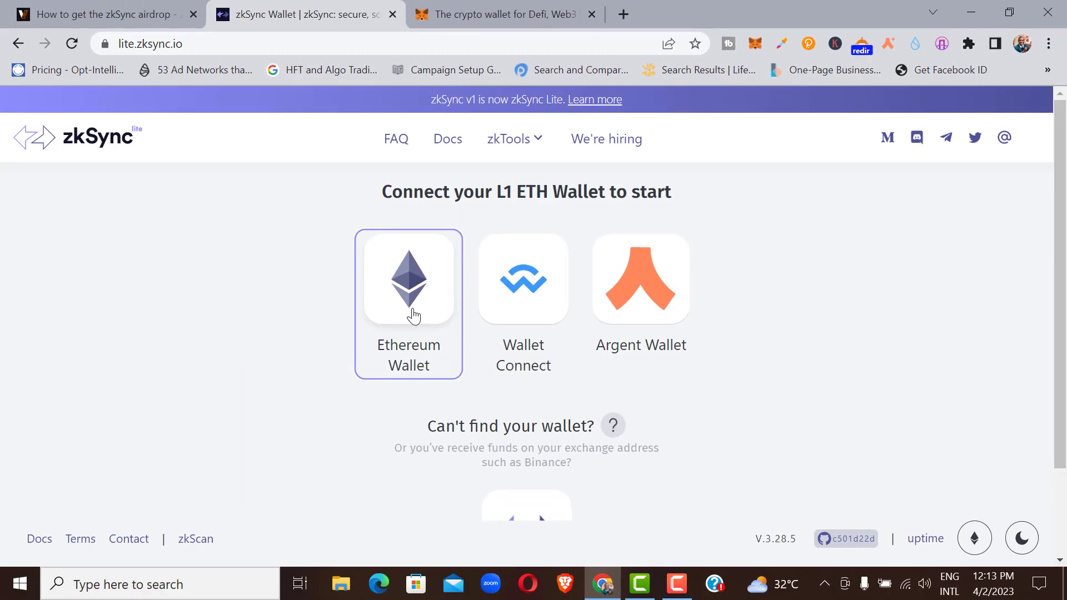
- Connect MetaMask through the Ethereum Wallet option, then go to the Top up page
{"action": "left_click", "coordinate": [377, 313]}
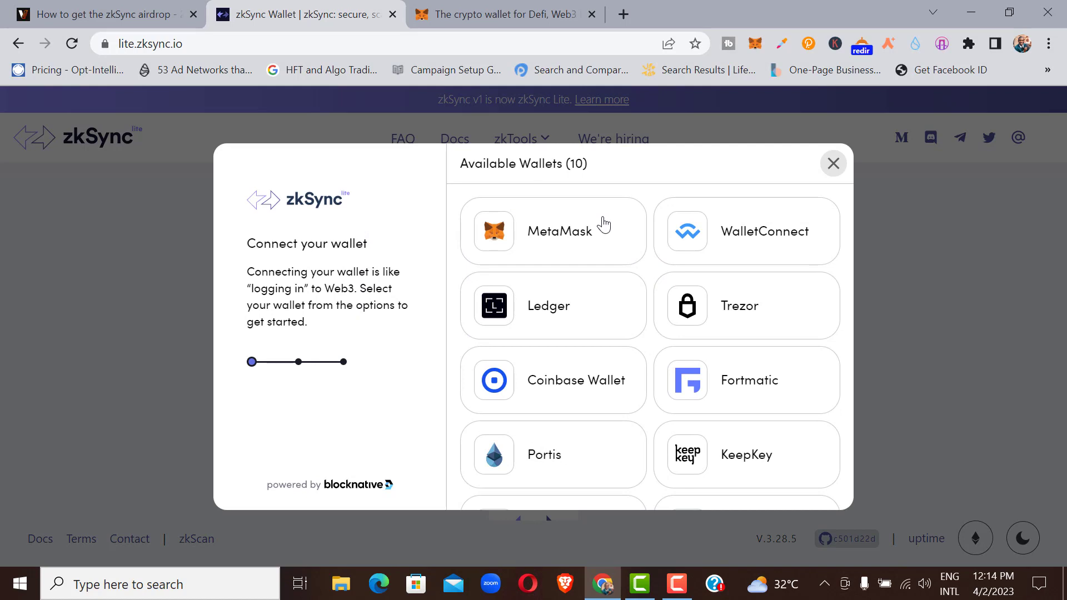
{"action": "left_click", "coordinate": [549, 253]}
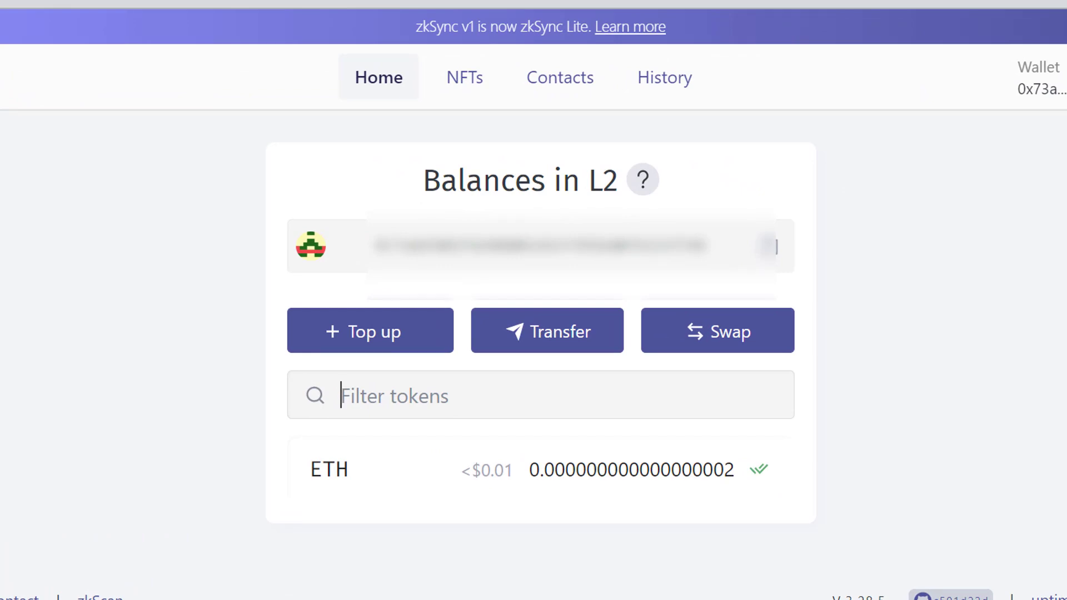
{"action": "left_click", "coordinate": [393, 337]}
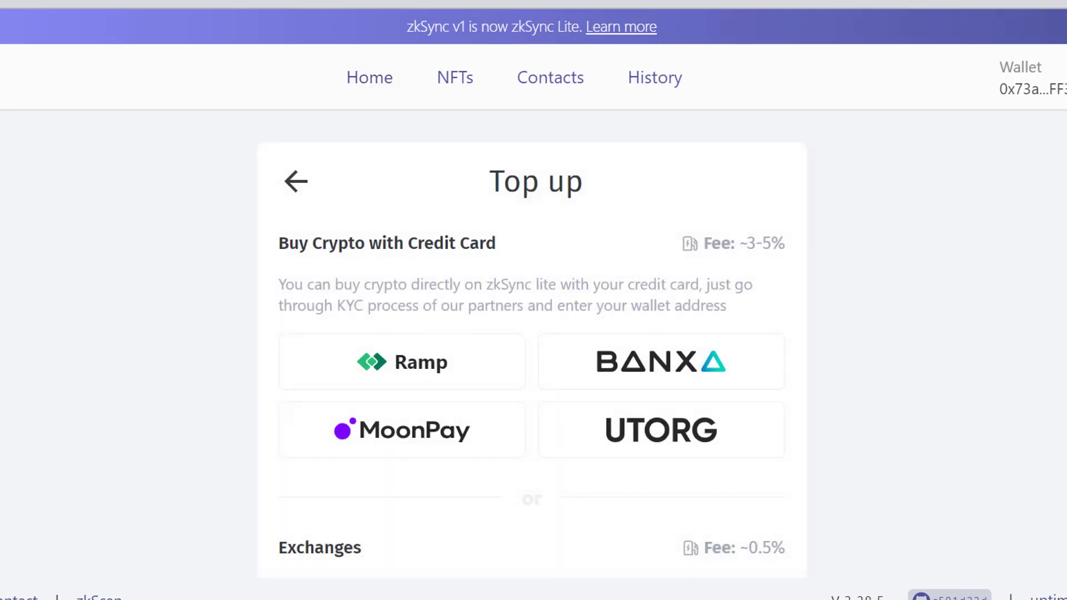
- Scroll through the Top up page's card providers, Bybit exchange and bridge options
{"action": "scroll", "coordinate": [532, 344], "scroll_direction": "down", "scroll_amount": 2}
{"action": "scroll", "coordinate": [532, 345], "scroll_direction": "up", "scroll_amount": 1}
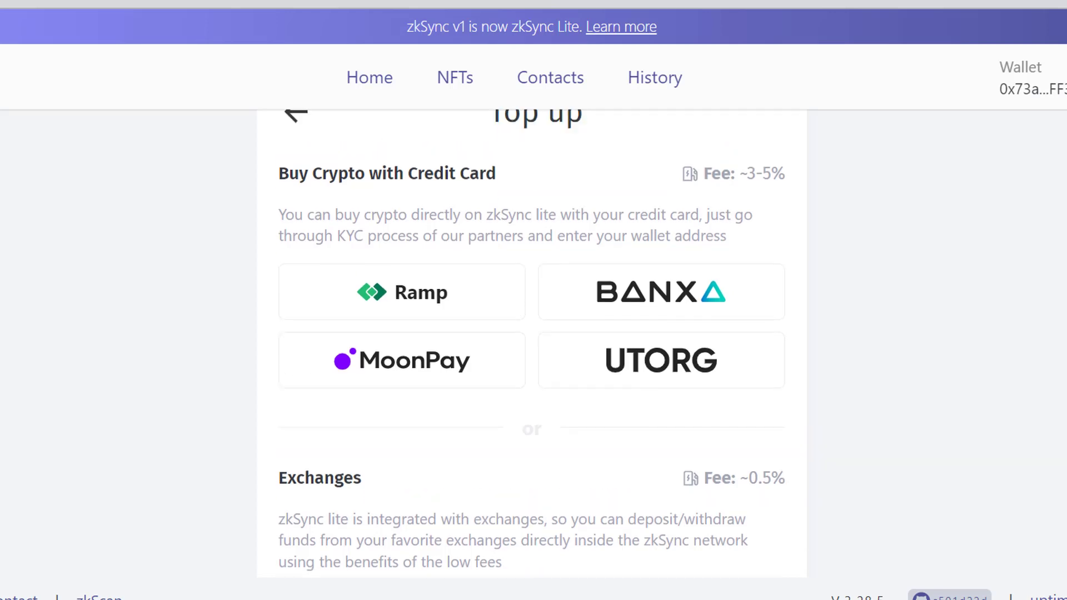
{"action": "scroll", "coordinate": [532, 344], "scroll_direction": "down", "scroll_amount": 8}
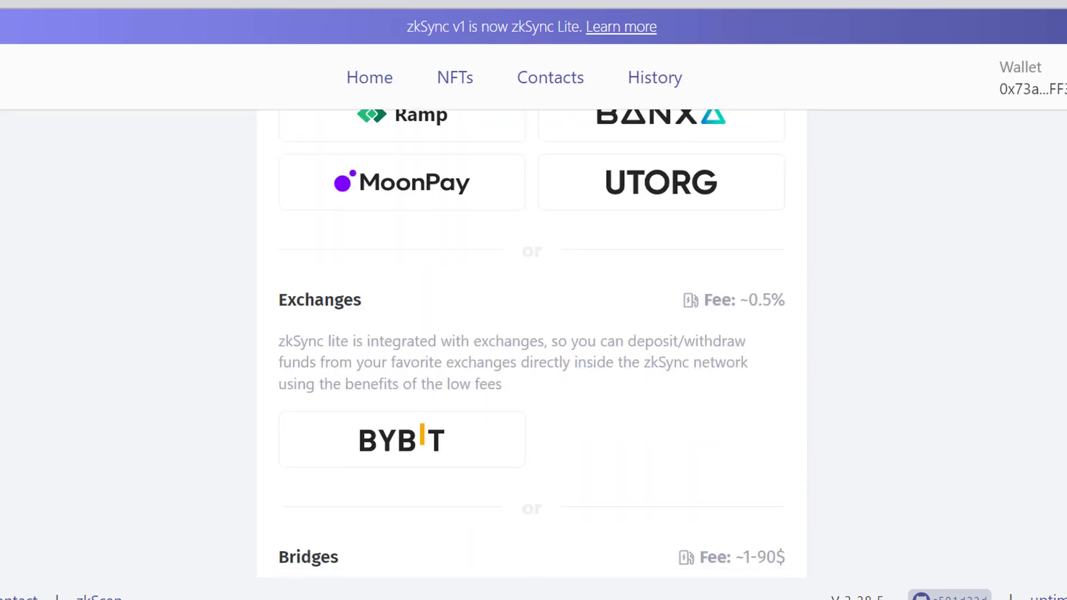
{"action": "scroll", "coordinate": [532, 344], "scroll_direction": "up", "scroll_amount": 3}
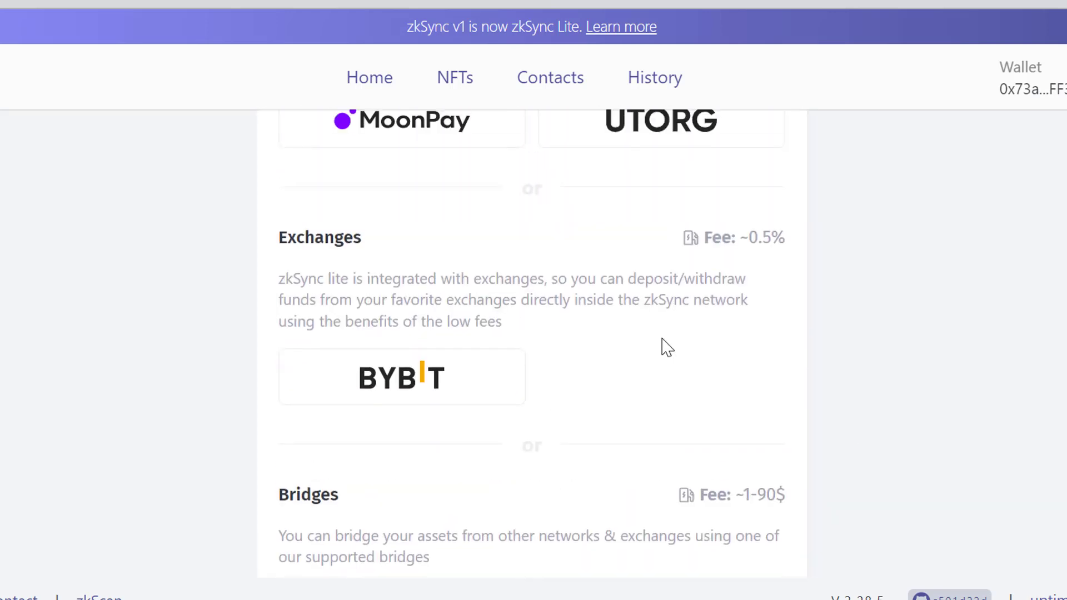
{"action": "scroll", "coordinate": [532, 345], "scroll_direction": "down", "scroll_amount": 3}
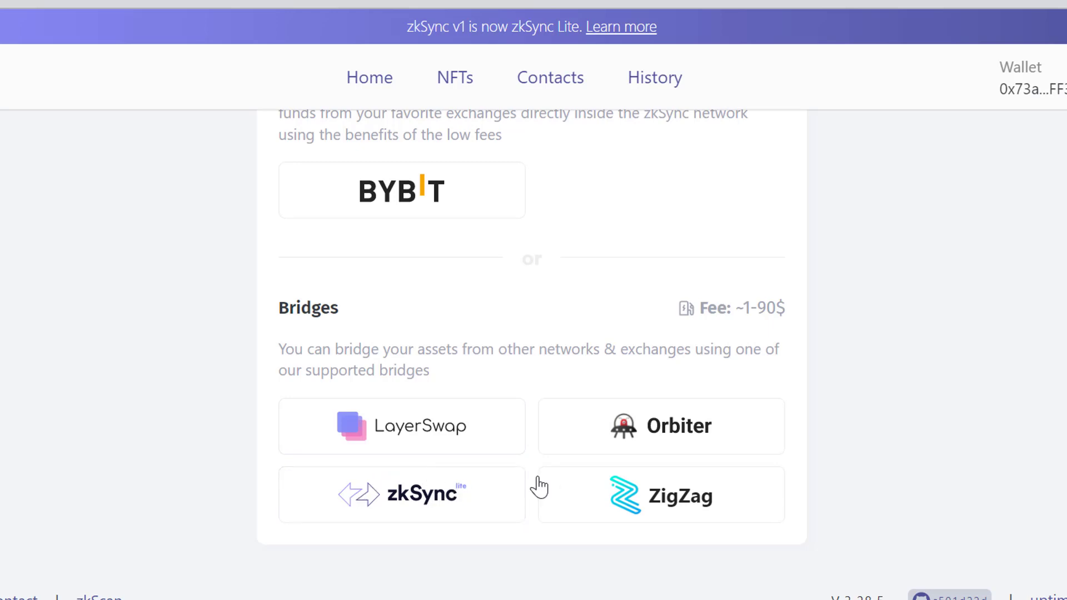
- Open the zkSync bridge deposit form and enter an amount of 0.5 ETH
{"action": "left_click", "coordinate": [407, 503]}
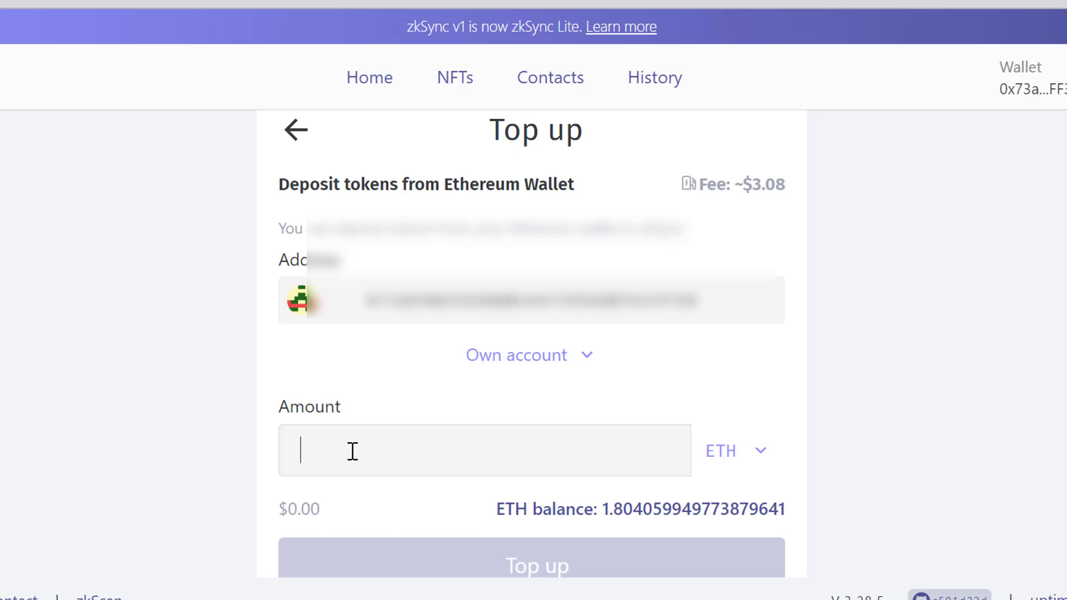
{"action": "type", "text": "0"}
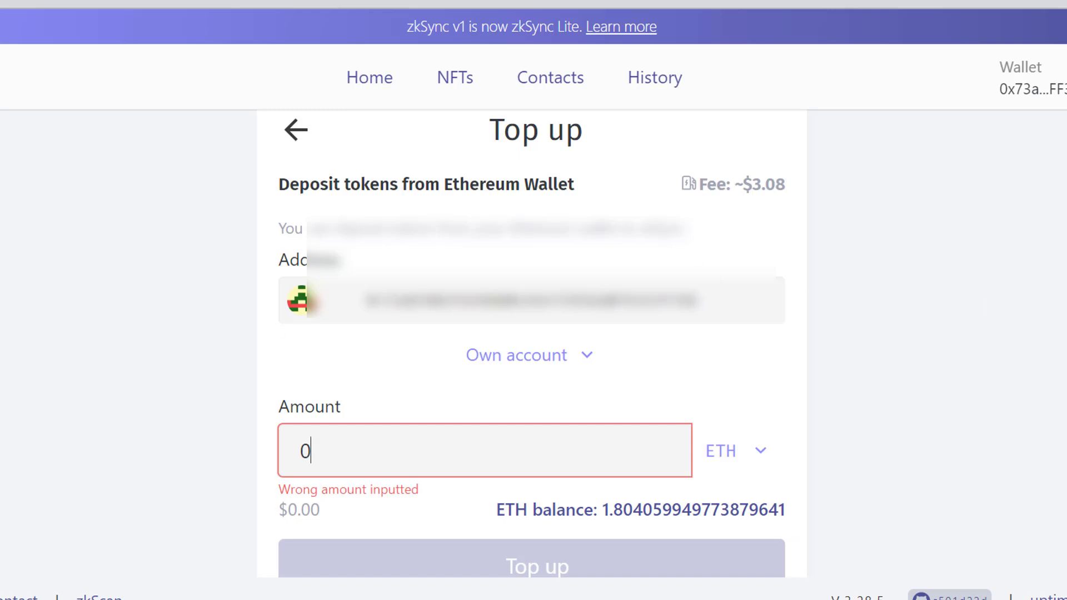
{"action": "key", "text": "BackSpace"}
{"action": "type", "text": "1"}
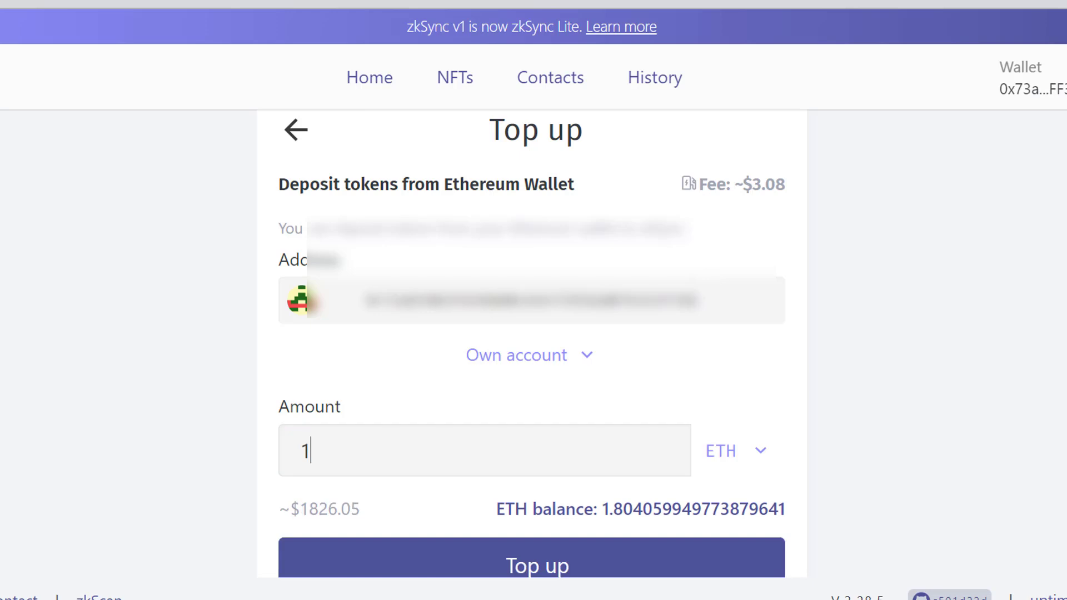
{"action": "key", "text": "BackSpace"}
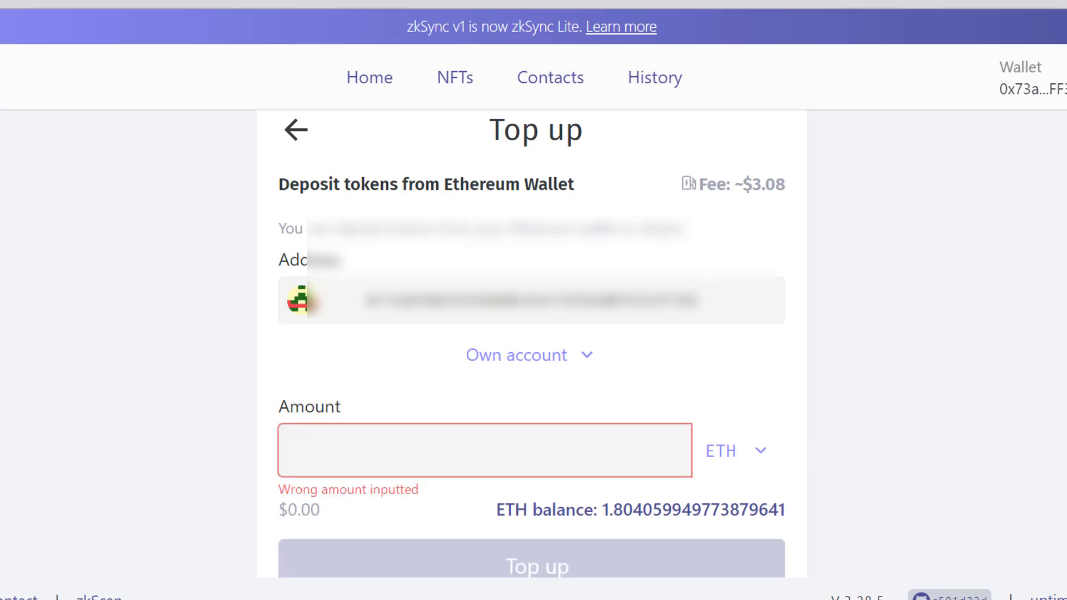
{"action": "type", "text": "0.5"}
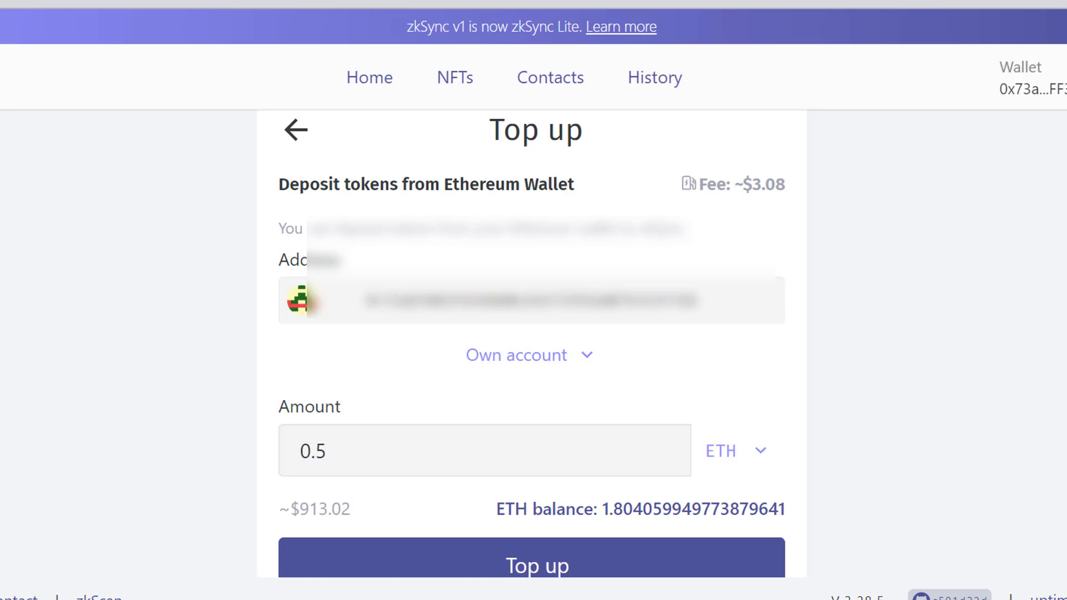
{"action": "scroll", "coordinate": [651, 465], "scroll_direction": "down", "scroll_amount": 1}
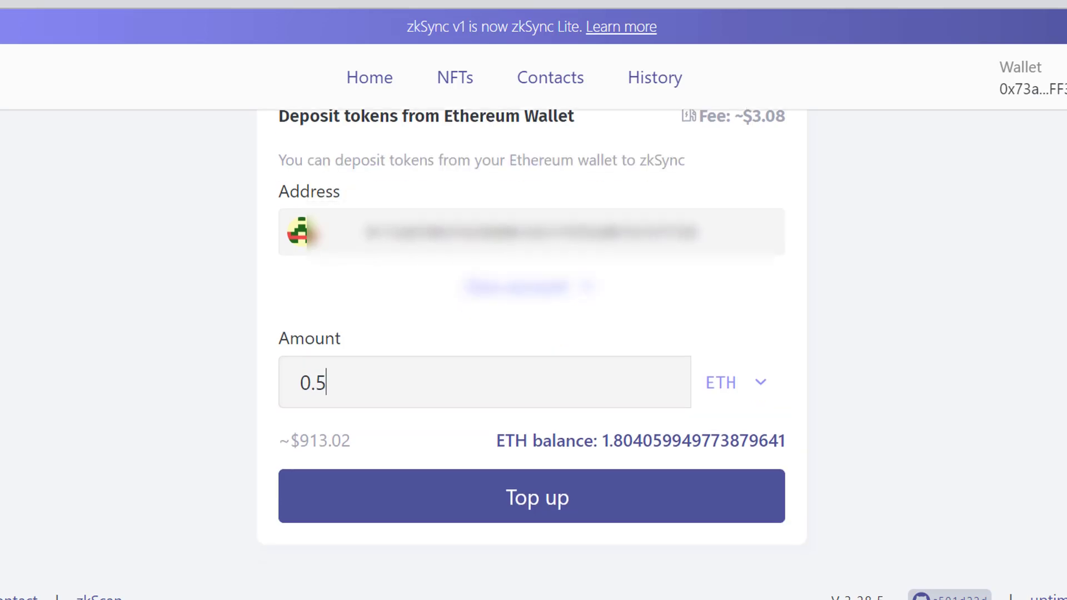
- Start the 0.5 ETH deposit, then reject the transaction in MetaMask
{"action": "left_click", "coordinate": [578, 517]}
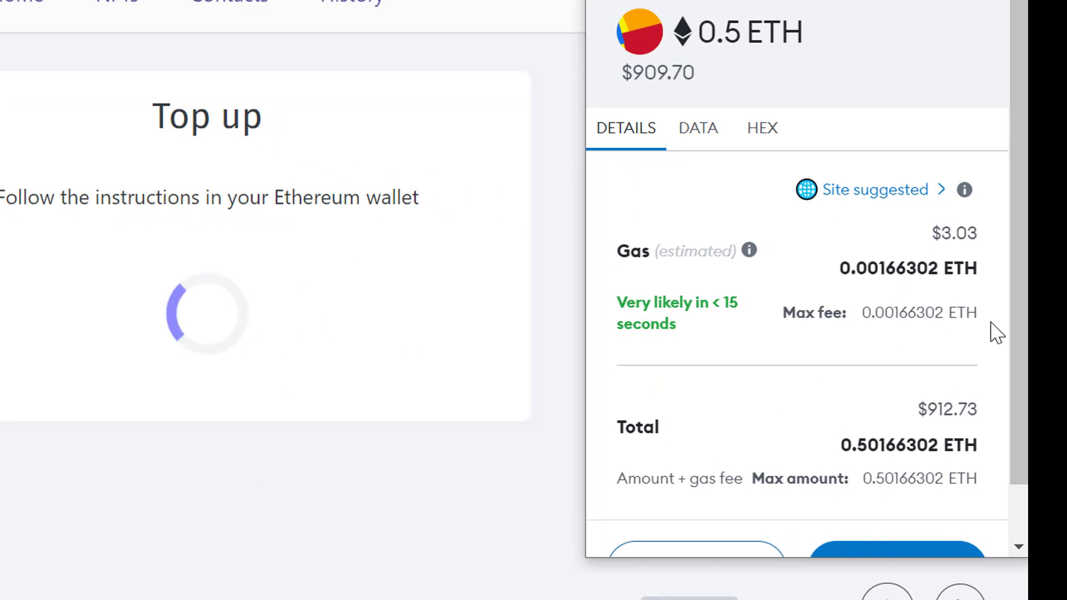
{"action": "scroll", "coordinate": [1020, 215], "scroll_direction": "down", "scroll_amount": 2}
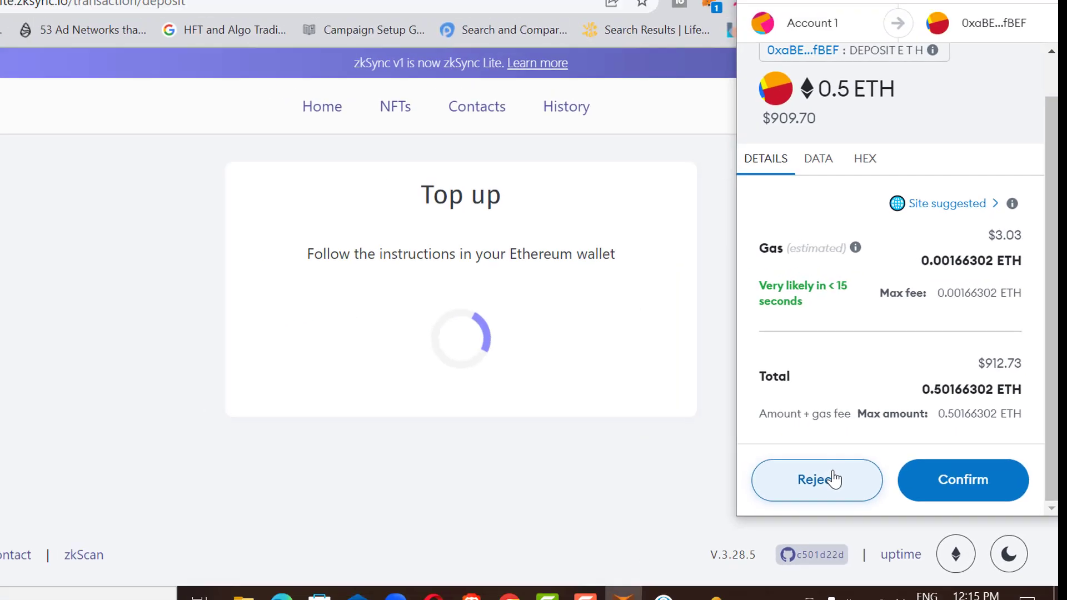
{"action": "left_click", "coordinate": [731, 507]}
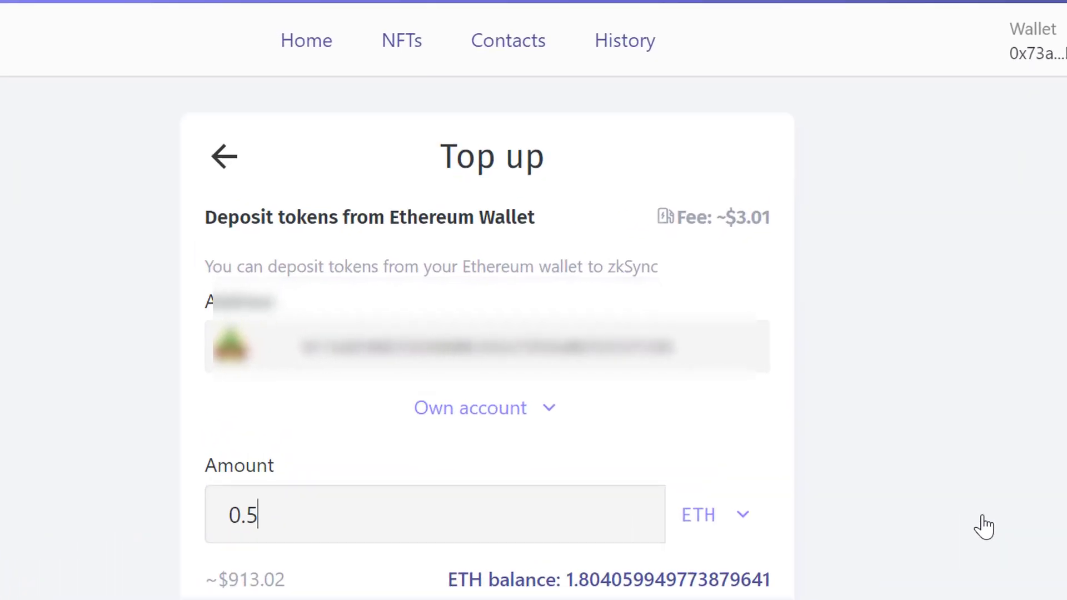
- Visit the account balances page, then the NFTs section, scrolling the Mint NFT form
{"action": "left_click", "coordinate": [402, 138]}
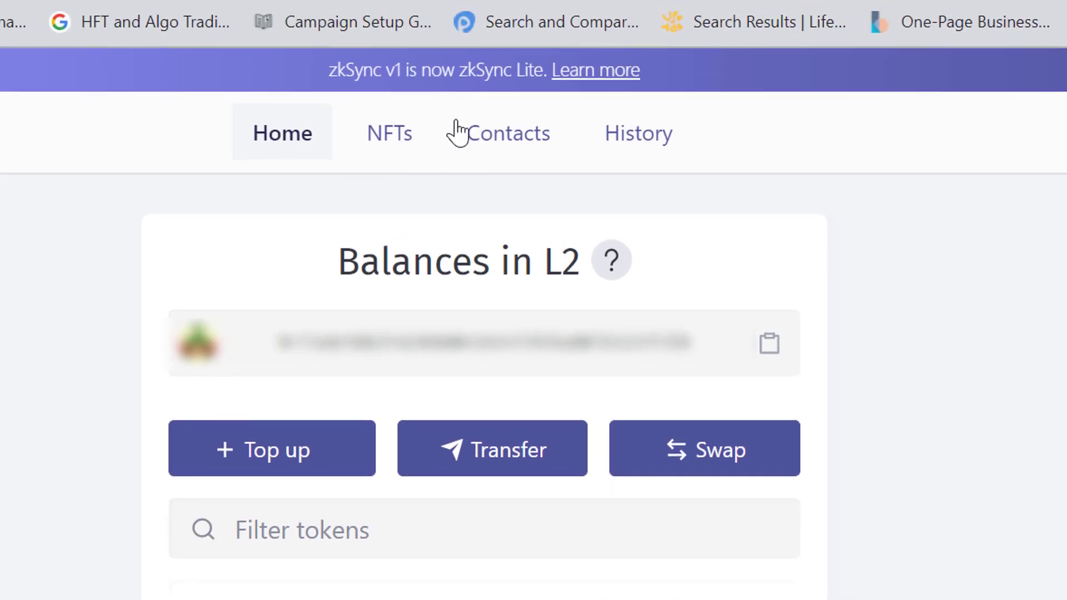
{"action": "left_click", "coordinate": [391, 139]}
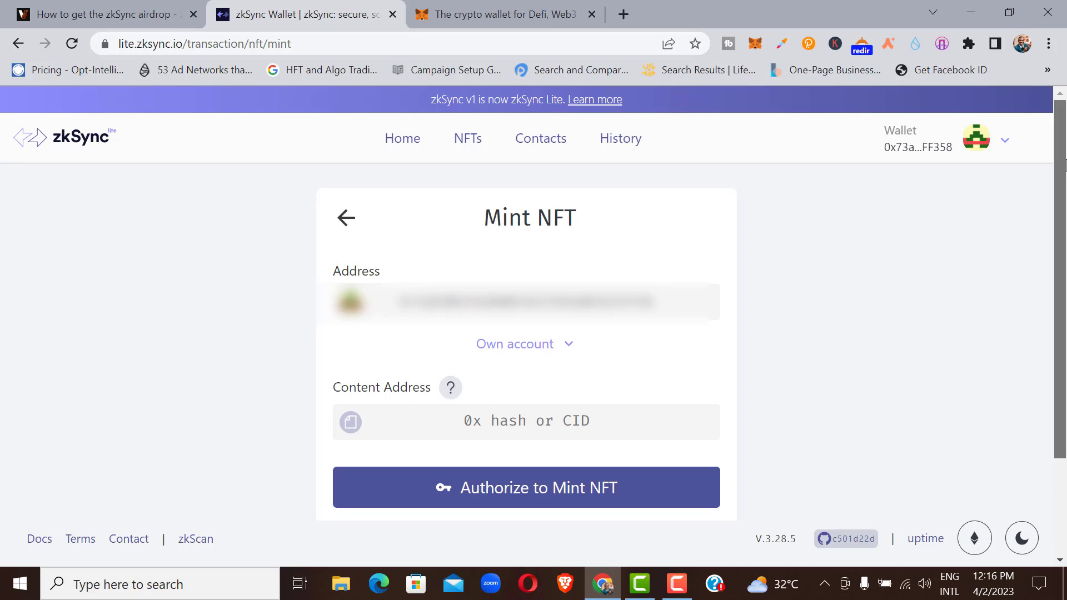
{"action": "left_click_drag", "start_coordinate": [1066, 167], "coordinate": [1065, 244]}
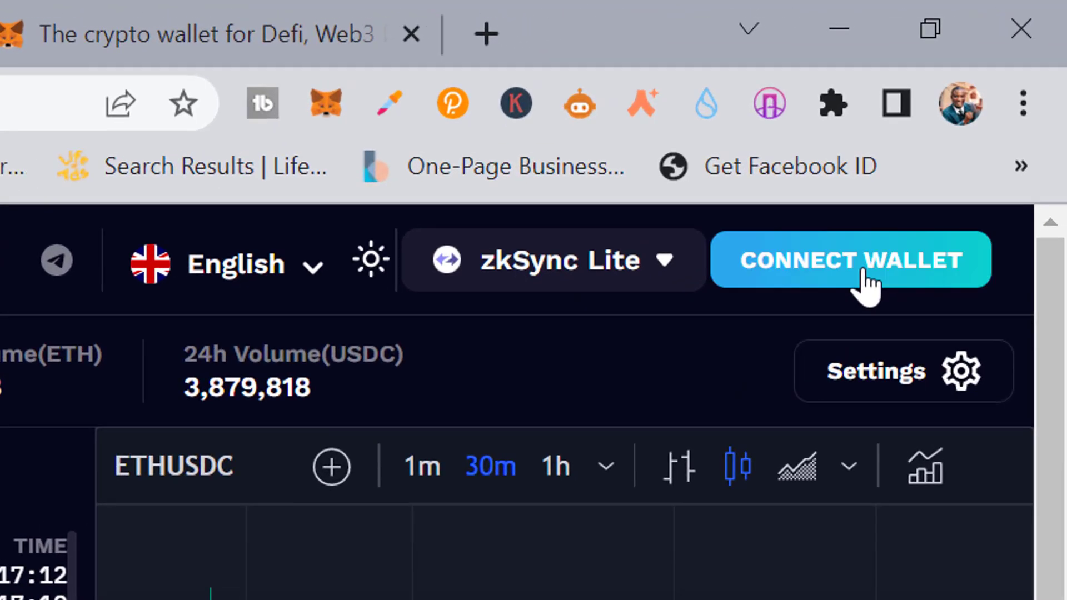
- Connect a wallet to ZigZag Exchange, keeping zkSync Lite as the network
{"action": "left_click", "coordinate": [864, 273]}
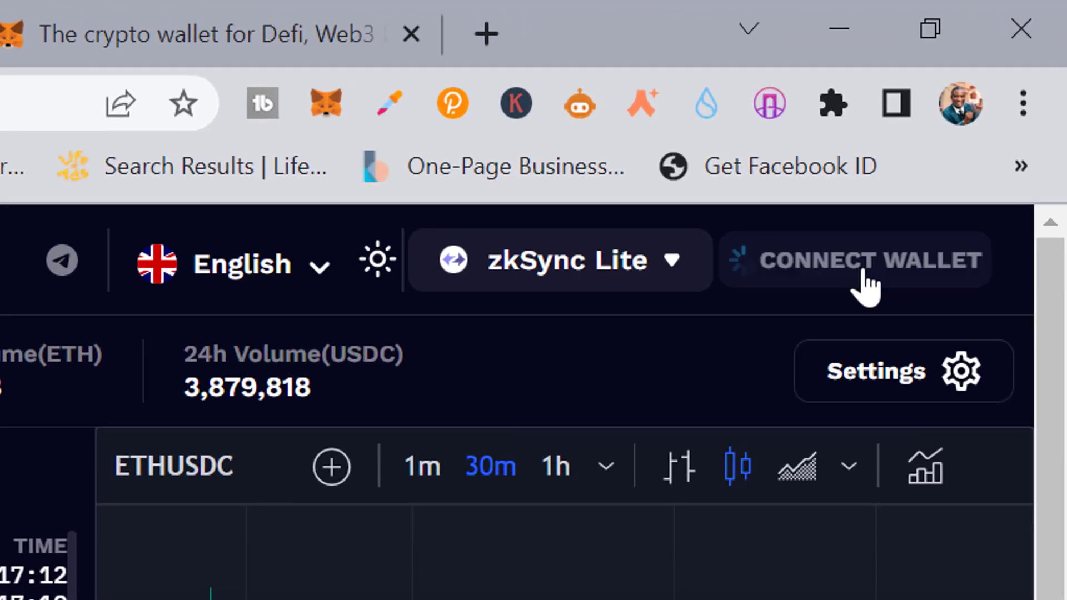
{"action": "left_click", "coordinate": [637, 278]}
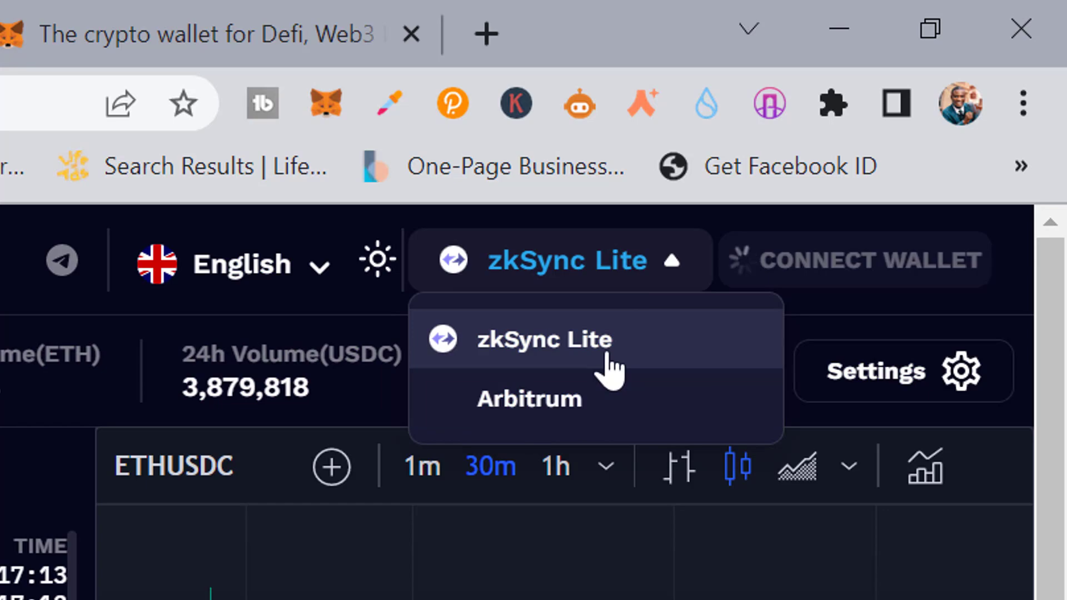
{"action": "left_click", "coordinate": [516, 353]}
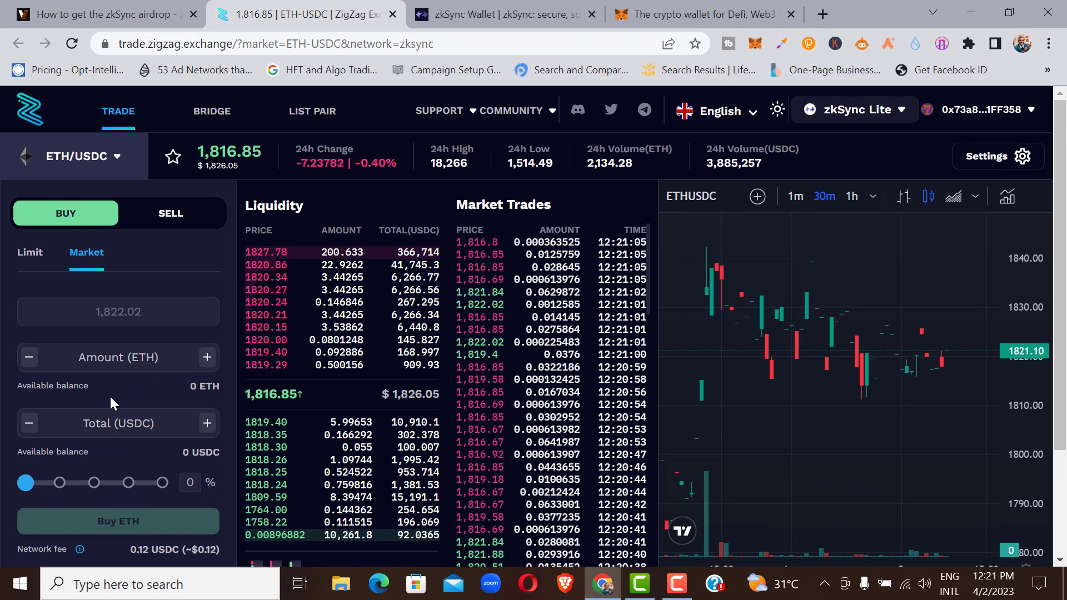
- Return to the zkSync Wallet tab showing the Balances in L2 page
{"action": "key", "text": "ctrl+Tab"}
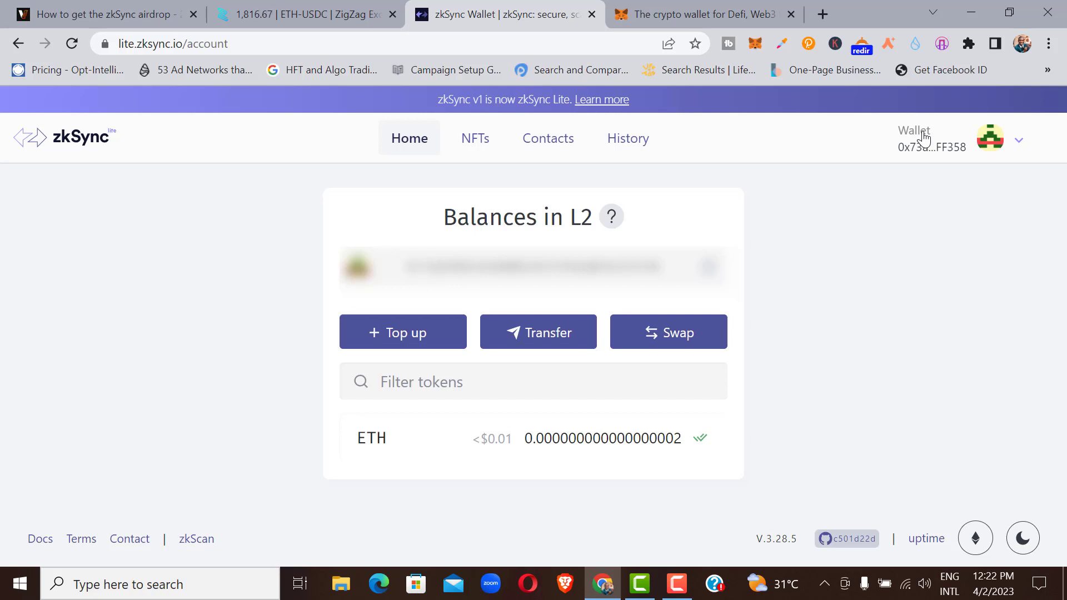
- Open the Transfer to Ethereum form and check the 0.00221 ETH fee warning
{"action": "left_click", "coordinate": [544, 345]}
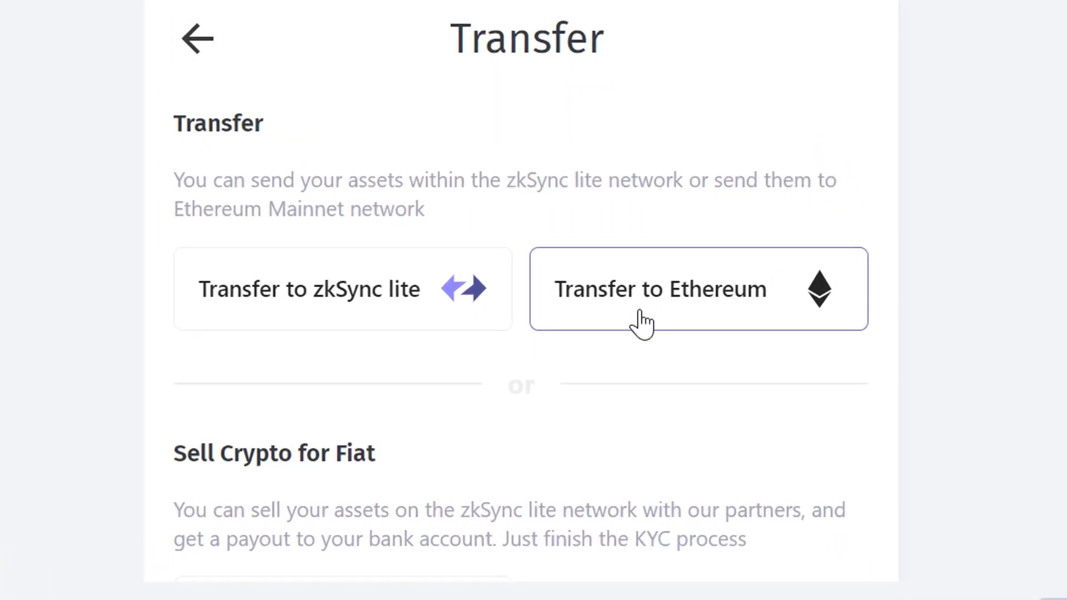
{"action": "left_click", "coordinate": [672, 321]}
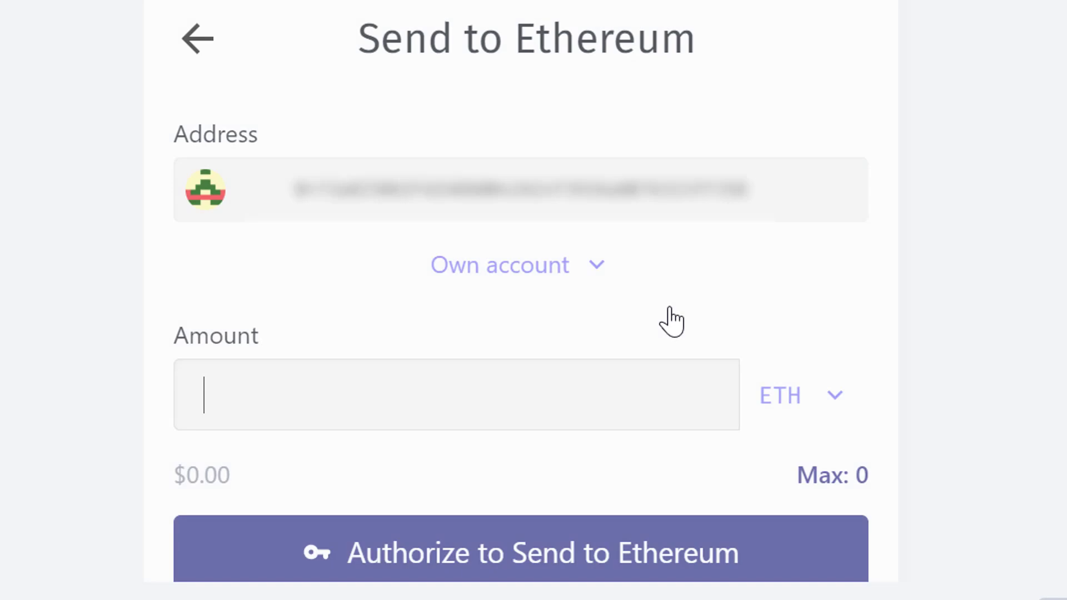
{"action": "left_click", "coordinate": [365, 396]}
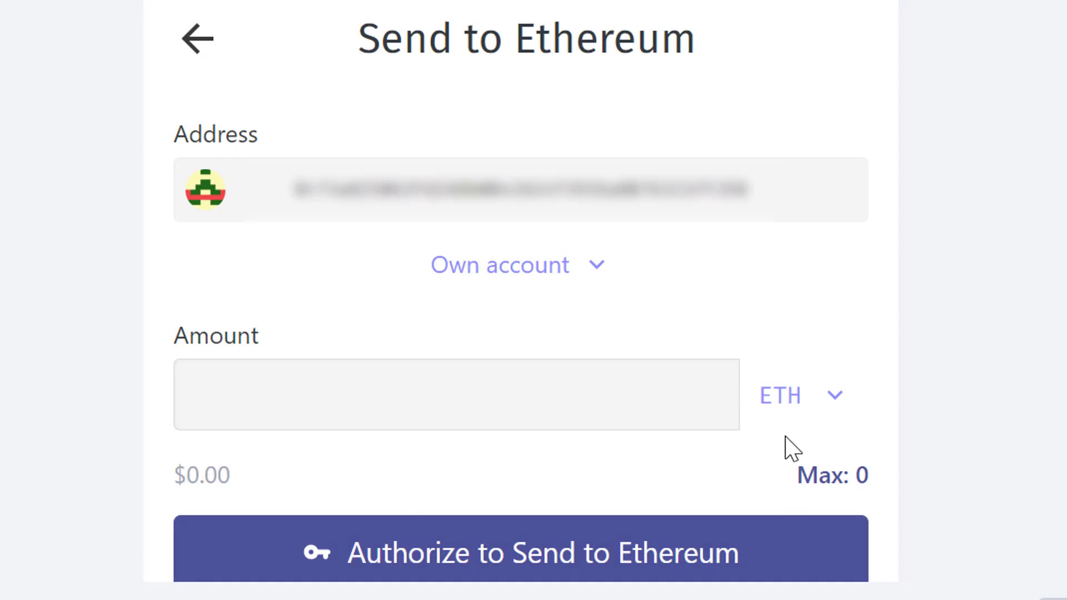
{"action": "scroll", "coordinate": [662, 298], "scroll_direction": "down", "scroll_amount": 4}
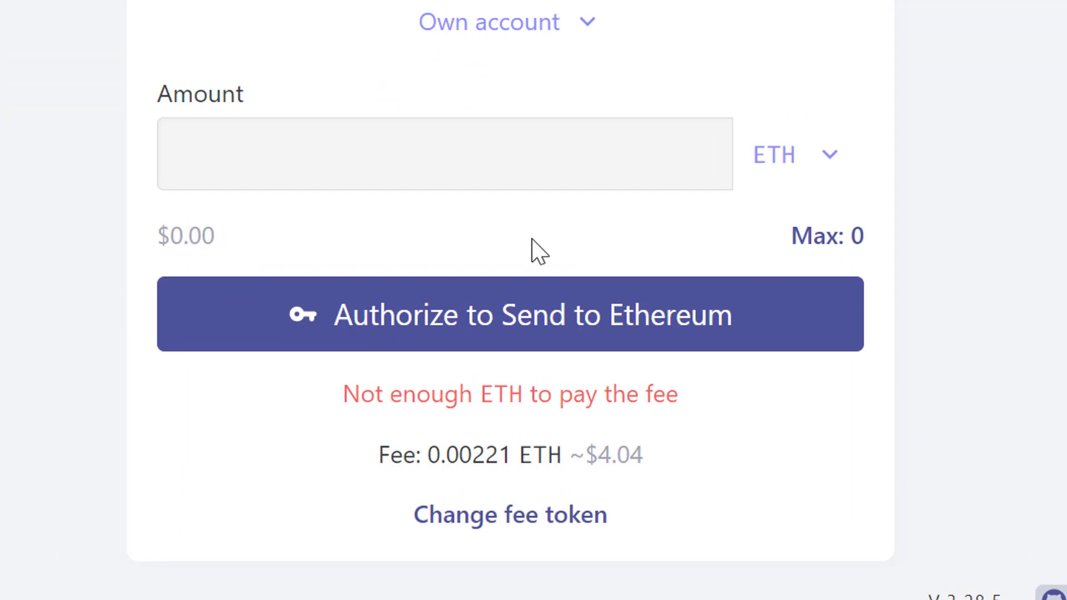
- Fill the amount with Max: 0, which is flagged as a wrong amount
{"action": "left_click", "coordinate": [835, 245]}
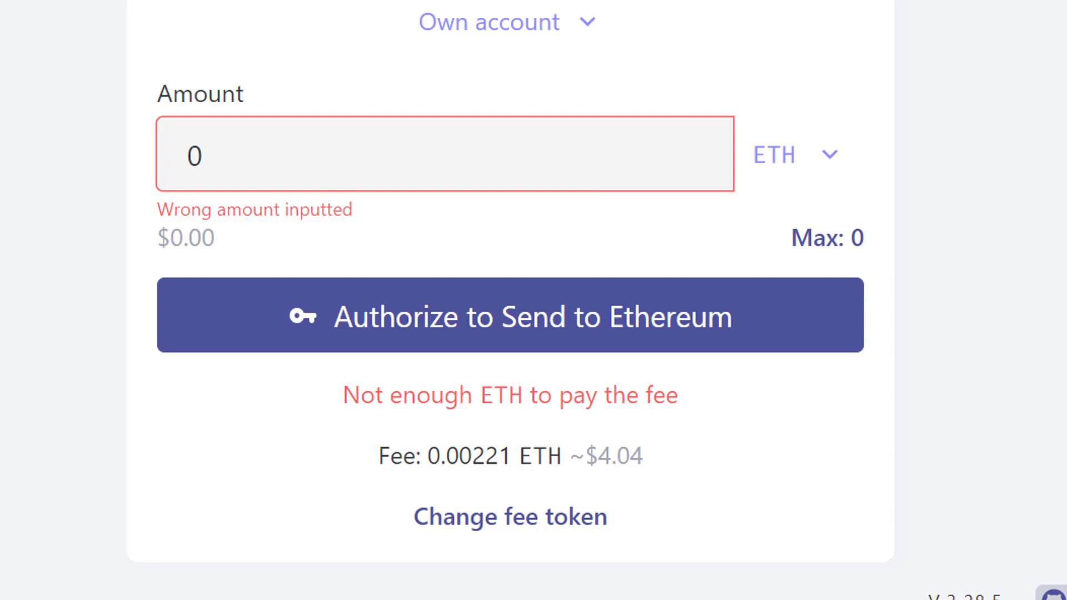
{"action": "scroll", "coordinate": [511, 300], "scroll_direction": "up", "scroll_amount": 4}
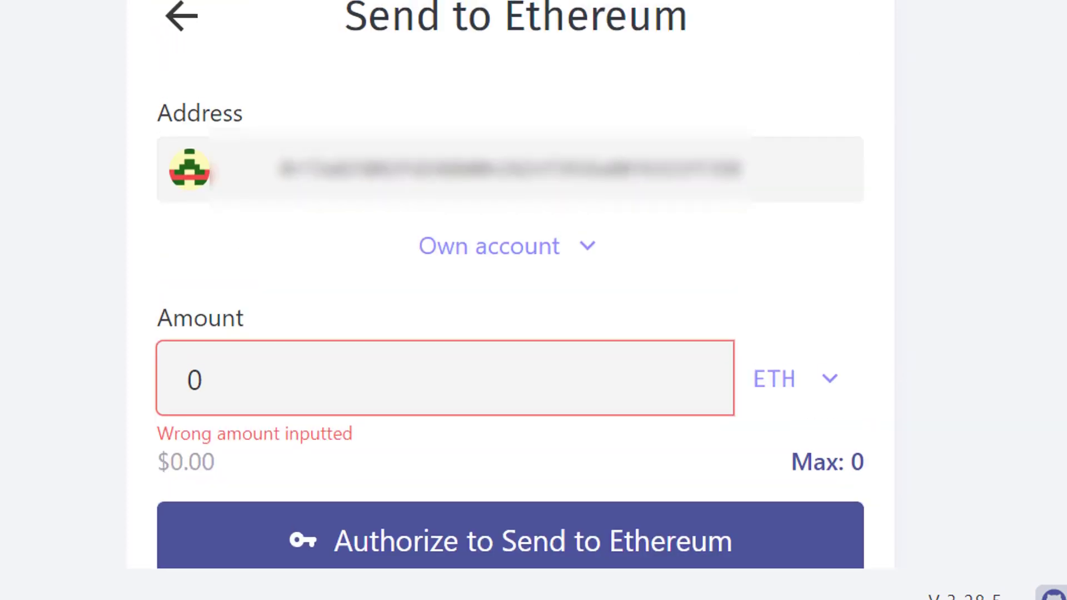